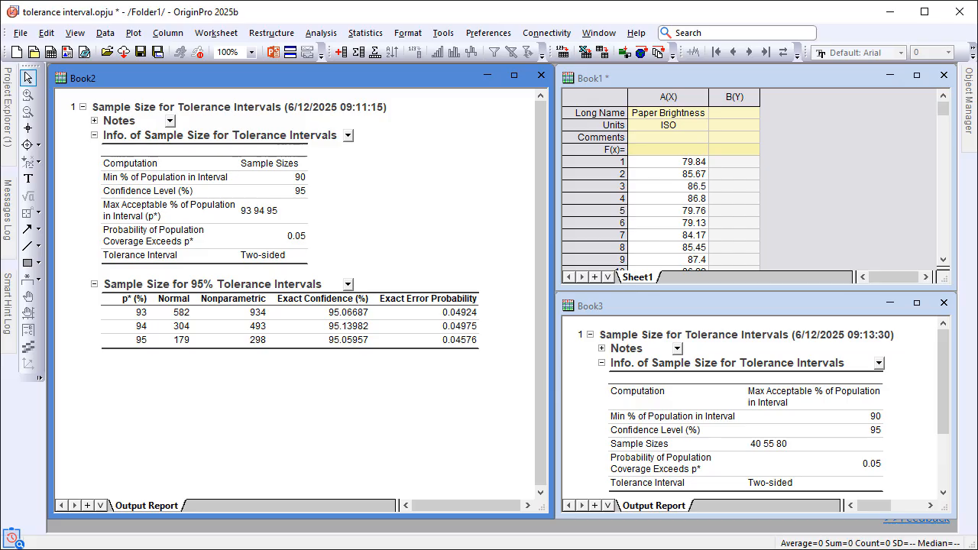
left_click_drag(646, 303, 428, 266)
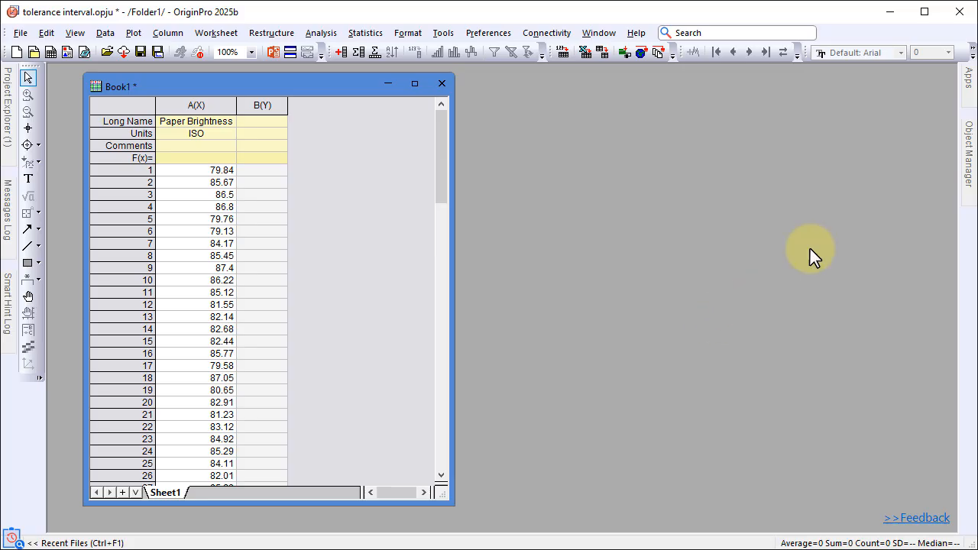
Open the Sample Size tool of the Tolerance Intervals app with Sample Sizes as the quantity to compute
left_click(968, 79)
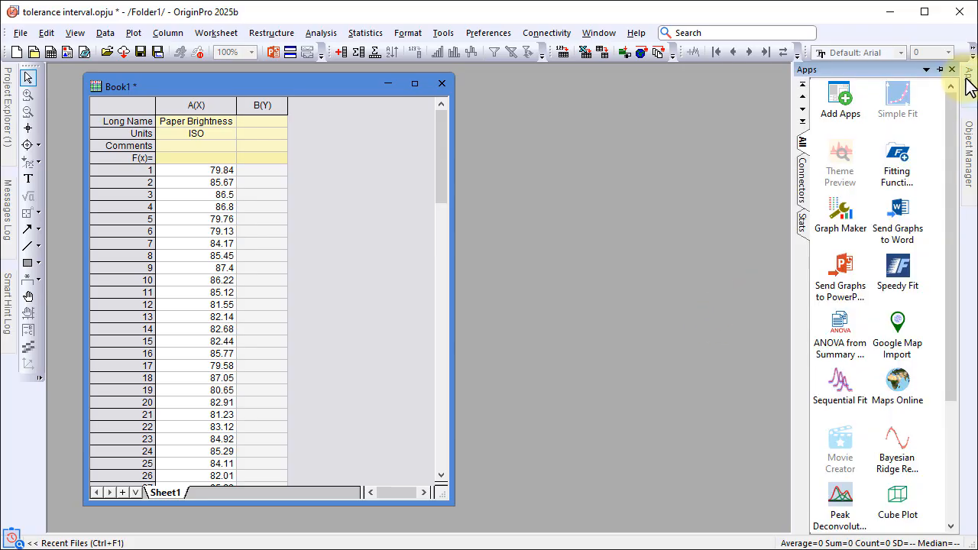
left_click(803, 224)
left_click(840, 98)
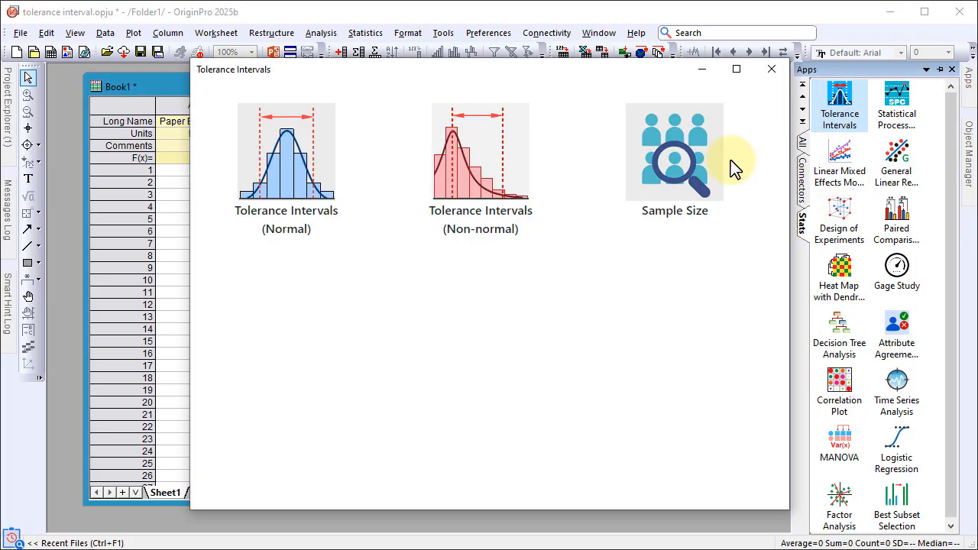
left_click(701, 177)
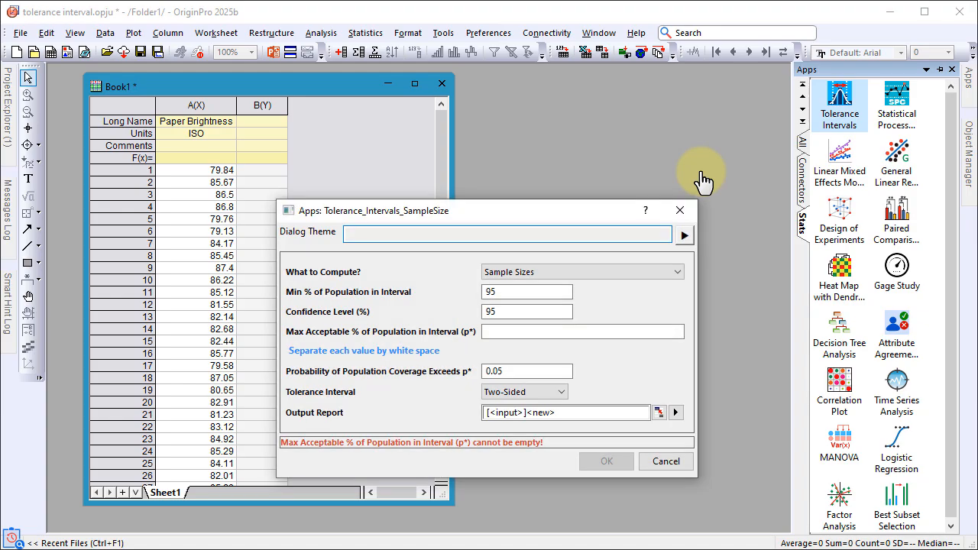
left_click(588, 274)
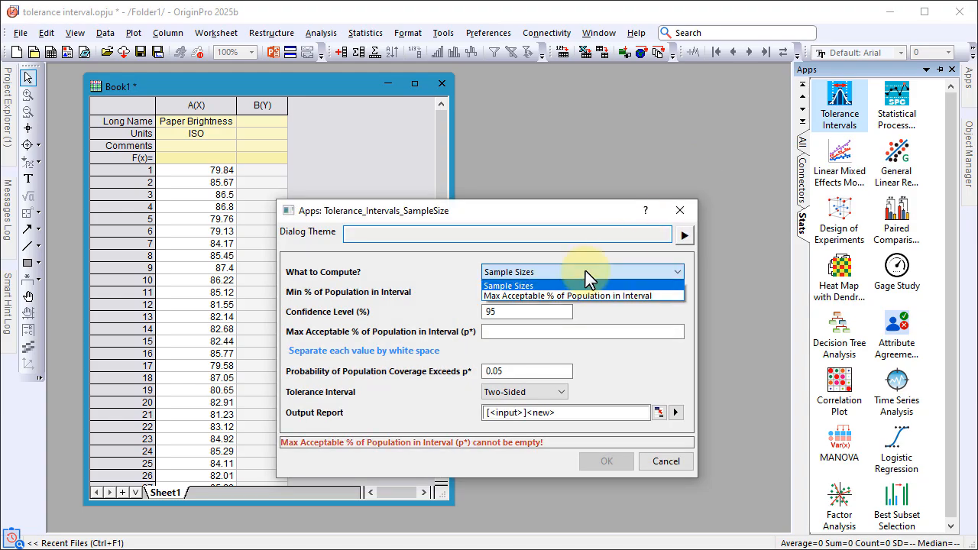
left_click(588, 274)
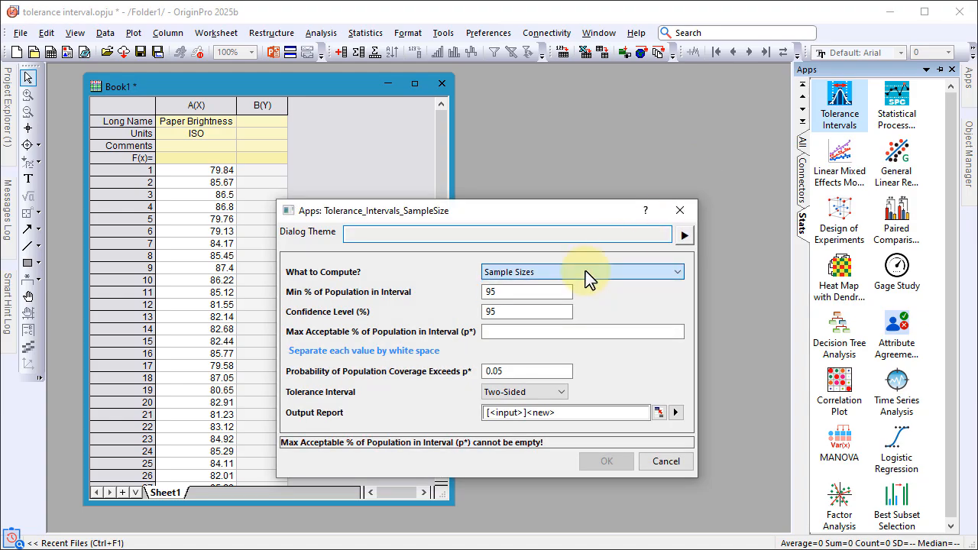
Set the minimum population in interval to 90% and the maximum acceptable percentages (p*) to 93 94 95, keeping the confidence level at 95%
left_click_drag(556, 291, 441, 292)
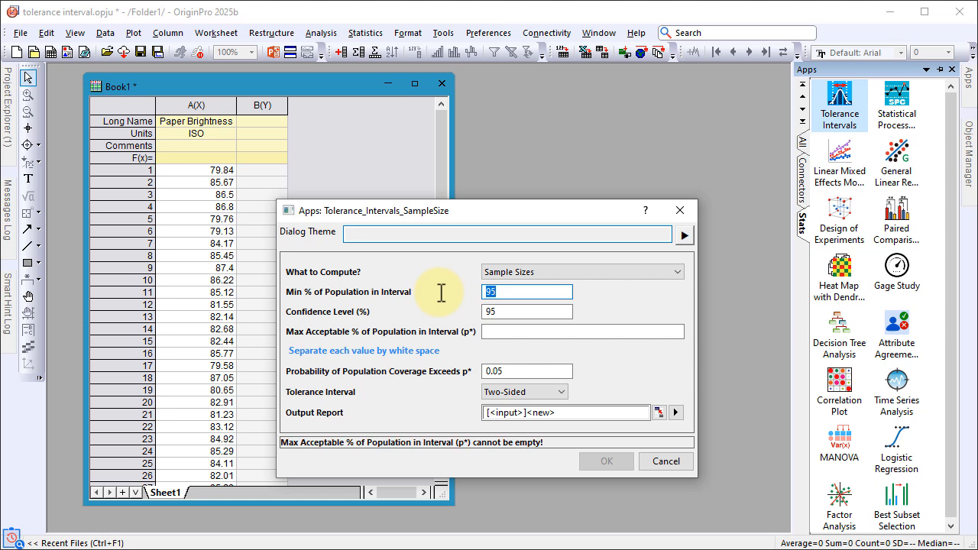
type("90")
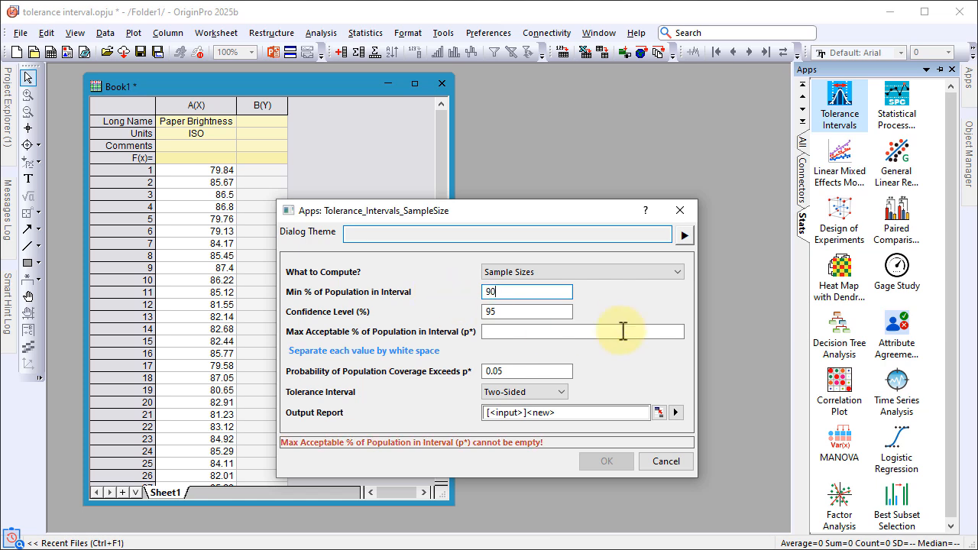
double_click(542, 312)
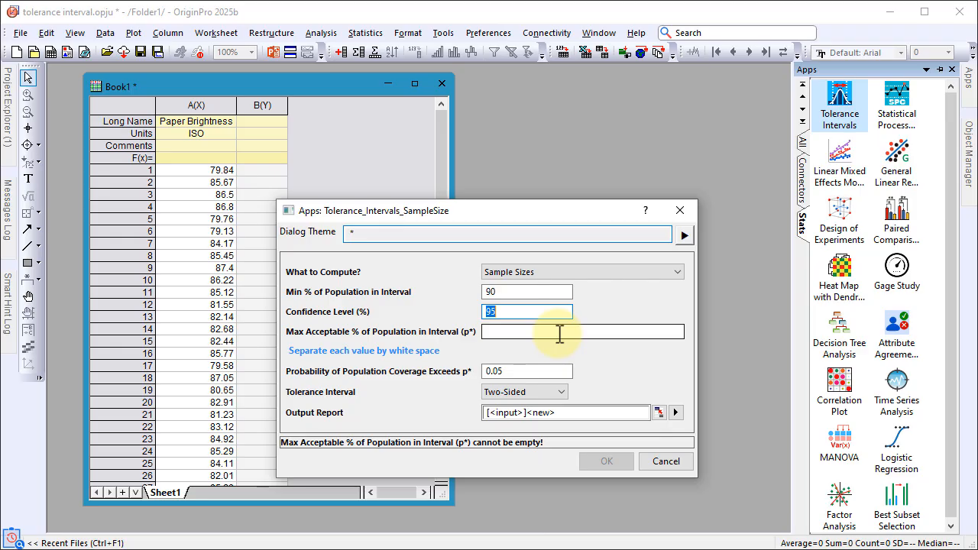
left_click(560, 334)
type("93 94 ")
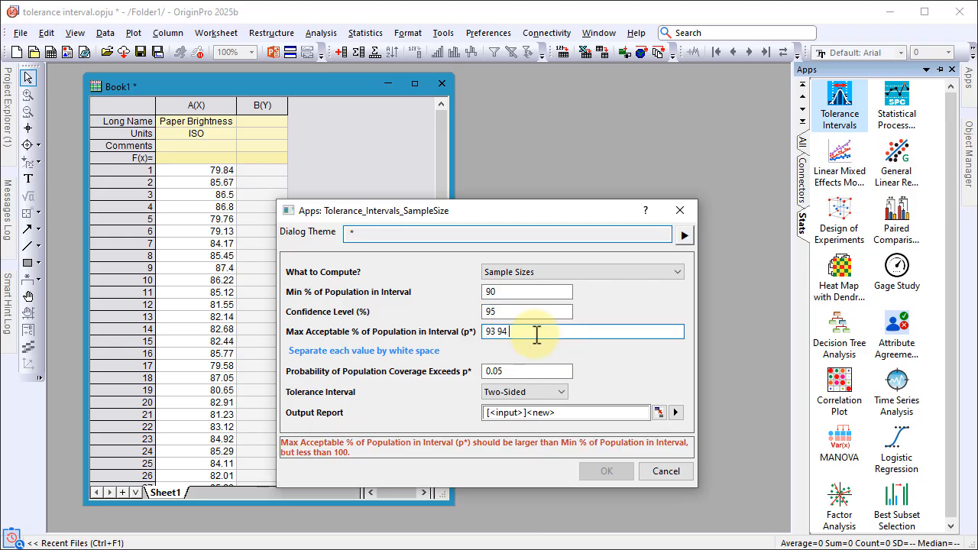
type("95")
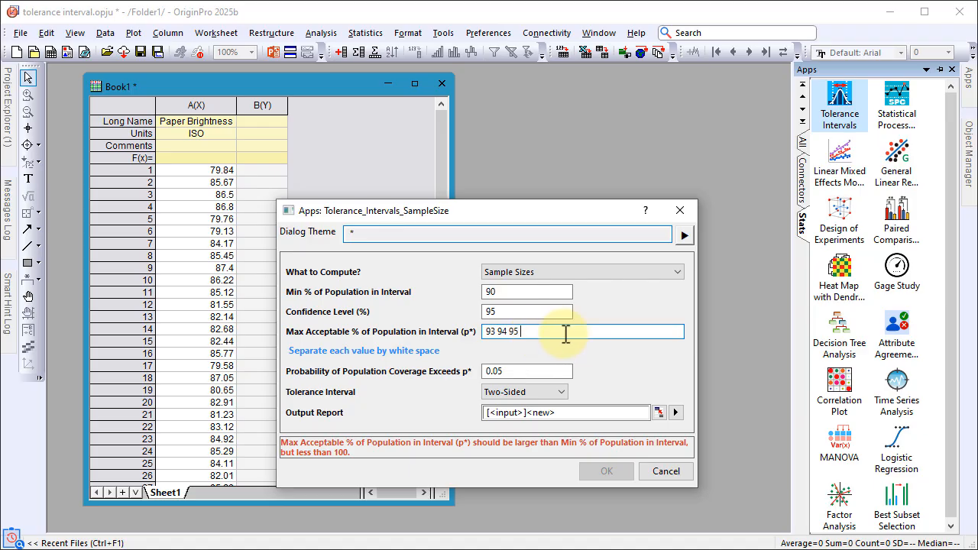
Generate the sample size report with a 0.05 probability of exceeding p* and a two-sided interval, and maximize the report window
left_click(555, 372)
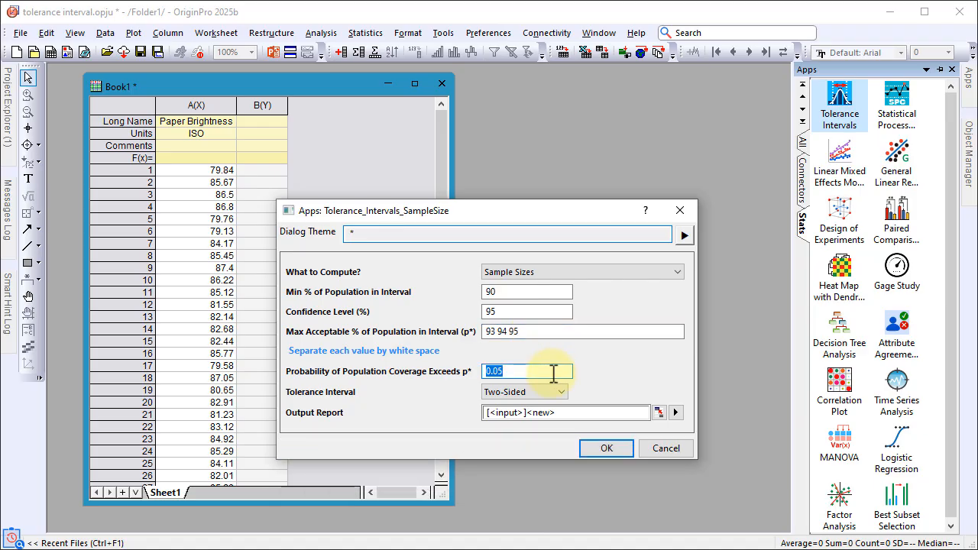
left_click(561, 393)
left_click(562, 394)
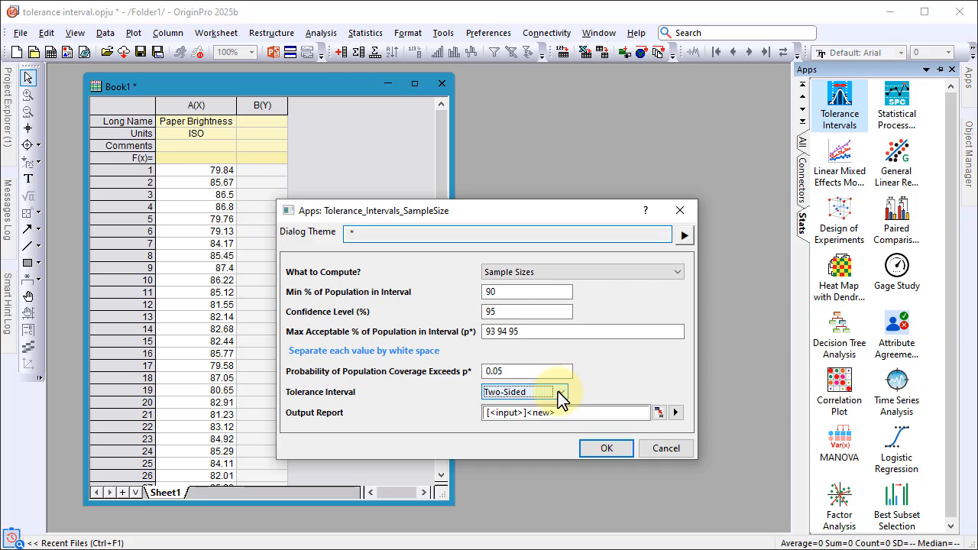
left_click(596, 449)
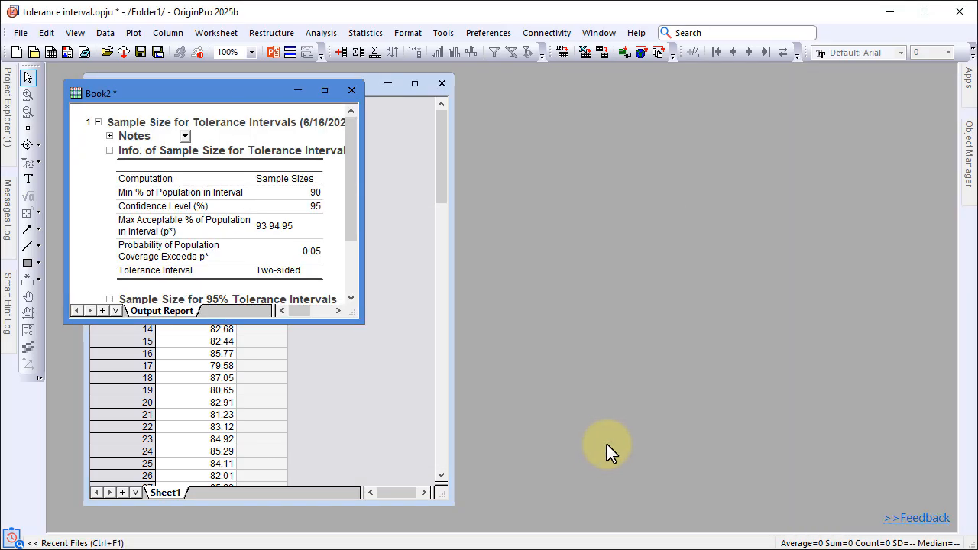
left_click(324, 90)
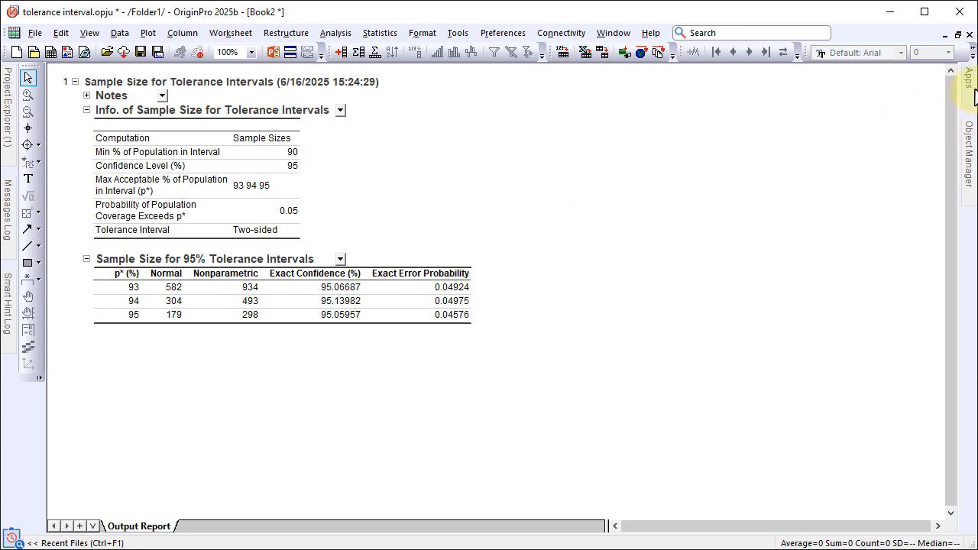
Reopen the Tolerance Intervals Sample Size tool and set it to compute Max Acceptable % of Population in Interval
mouse_move(967, 84)
left_click(840, 98)
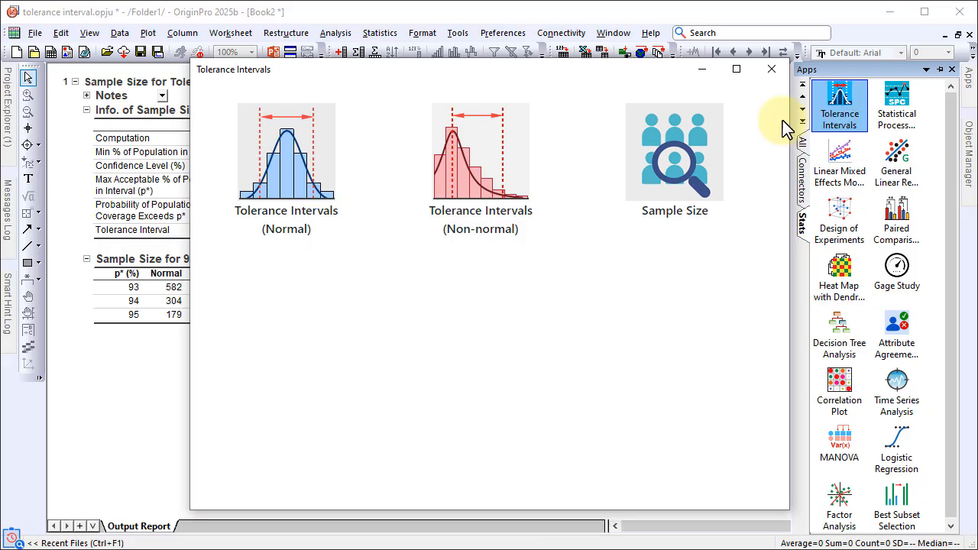
left_click(691, 163)
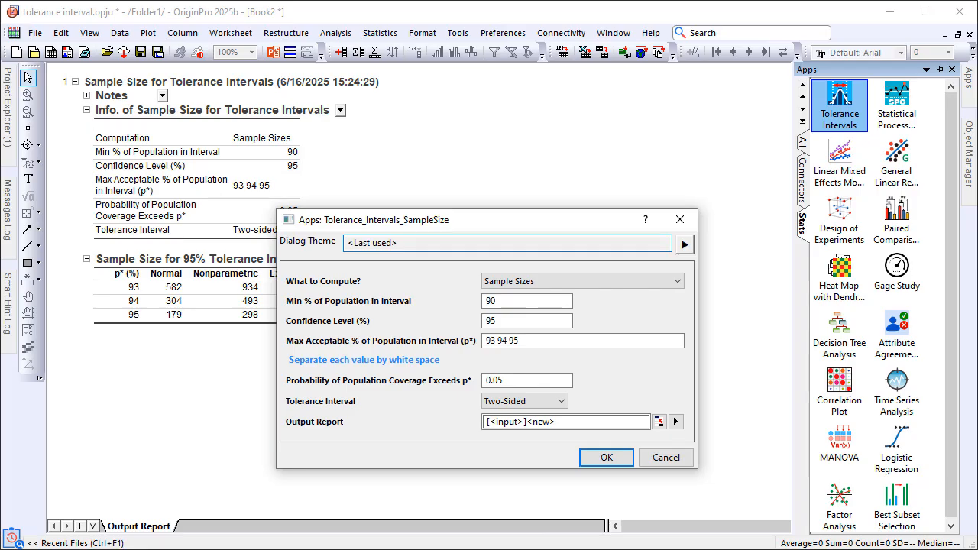
left_click(557, 280)
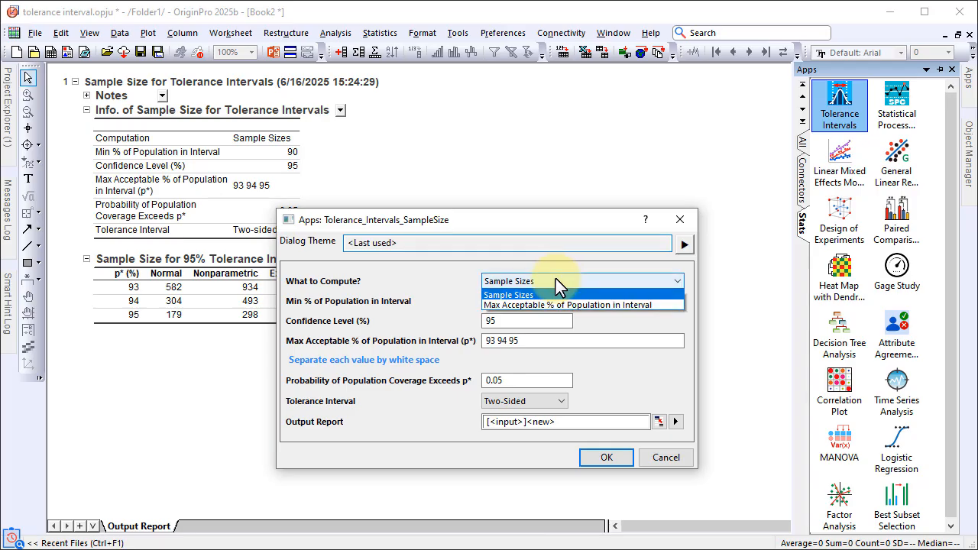
left_click(561, 305)
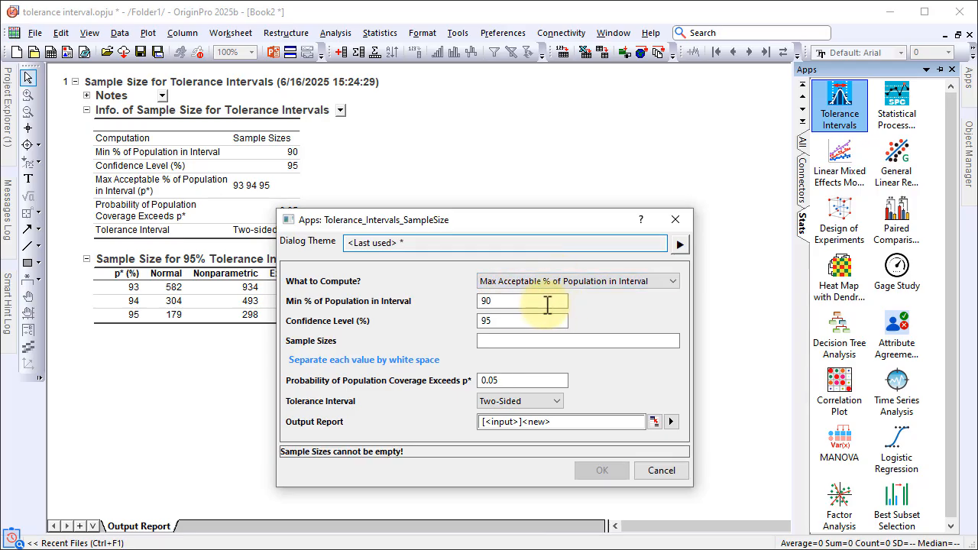
Enter the sample sizes 40 55 80, keeping a 90% minimum population and a 95% confidence level
double_click(544, 304)
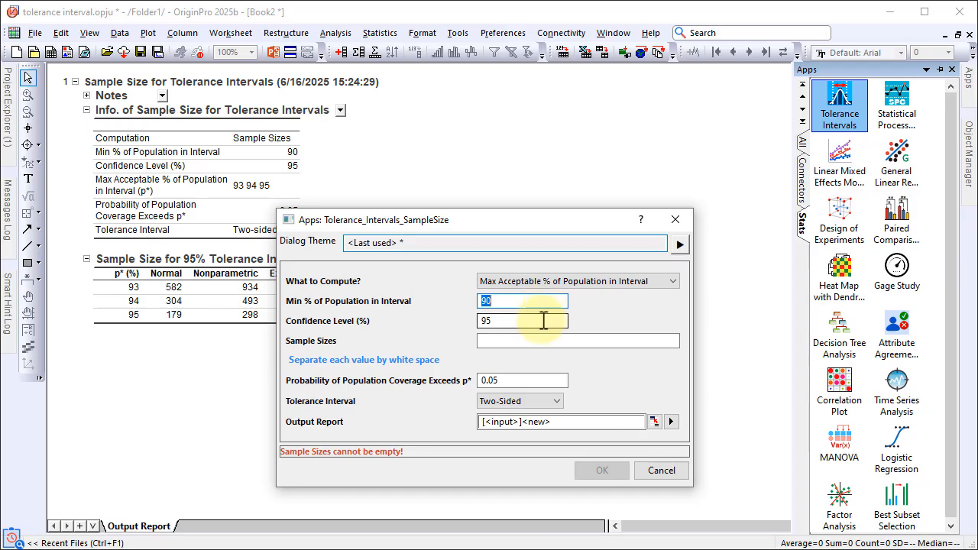
double_click(545, 321)
left_click(545, 344)
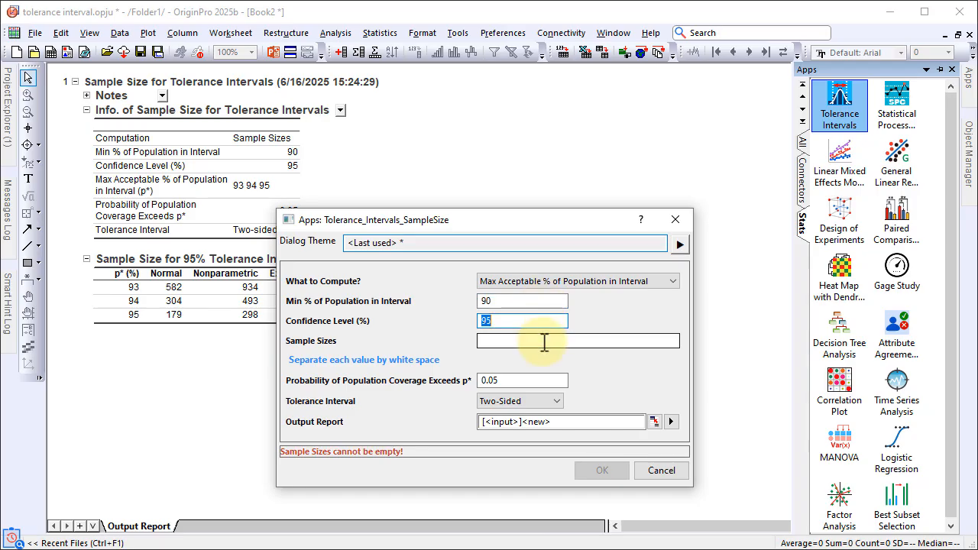
type("40 55 80")
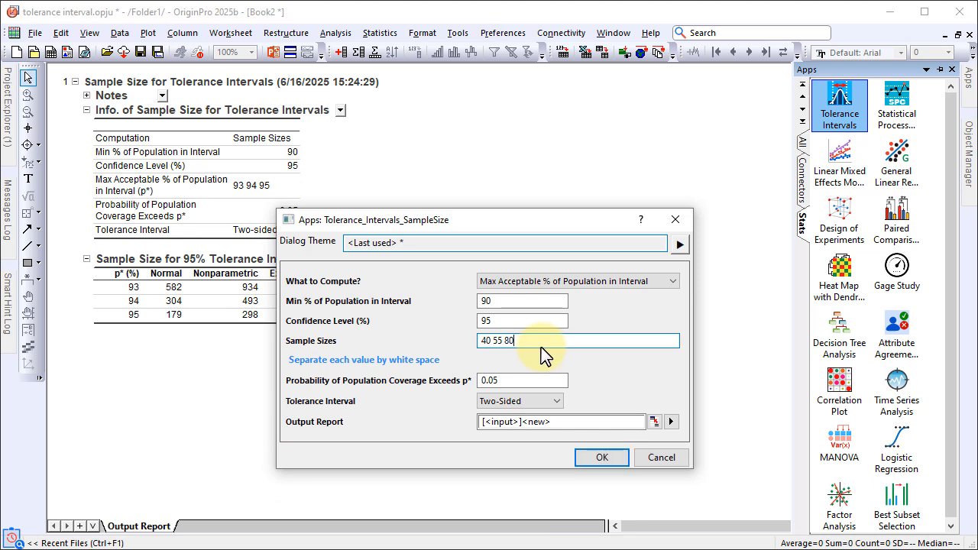
Run the maximum acceptable percentage calculation with a 0.05 probability of exceeding p* and a two-sided tolerance interval
left_click(535, 381)
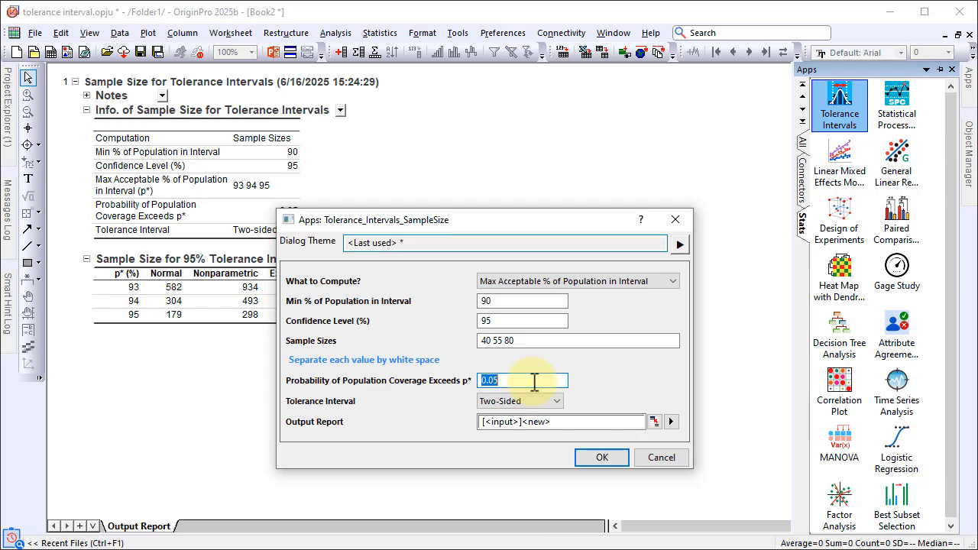
left_click(535, 401)
left_click(537, 413)
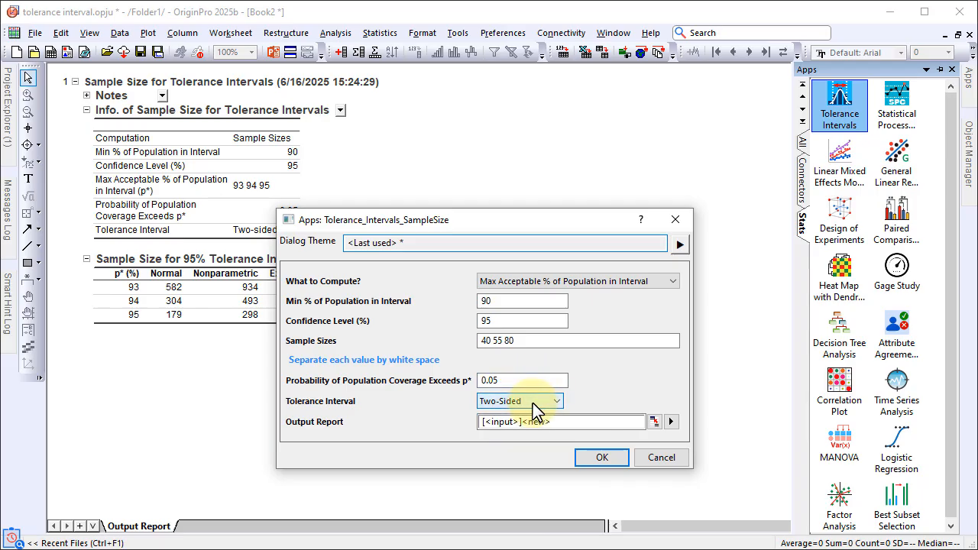
left_click(596, 457)
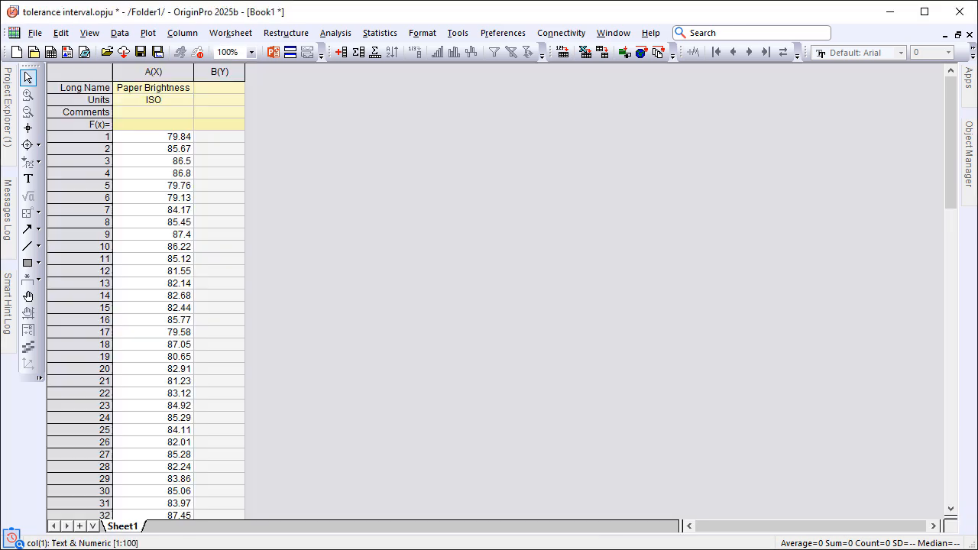
Open the Tolerance Intervals (Normal) tool with the Paper Brightness column of Book1 as input data
left_click(167, 71)
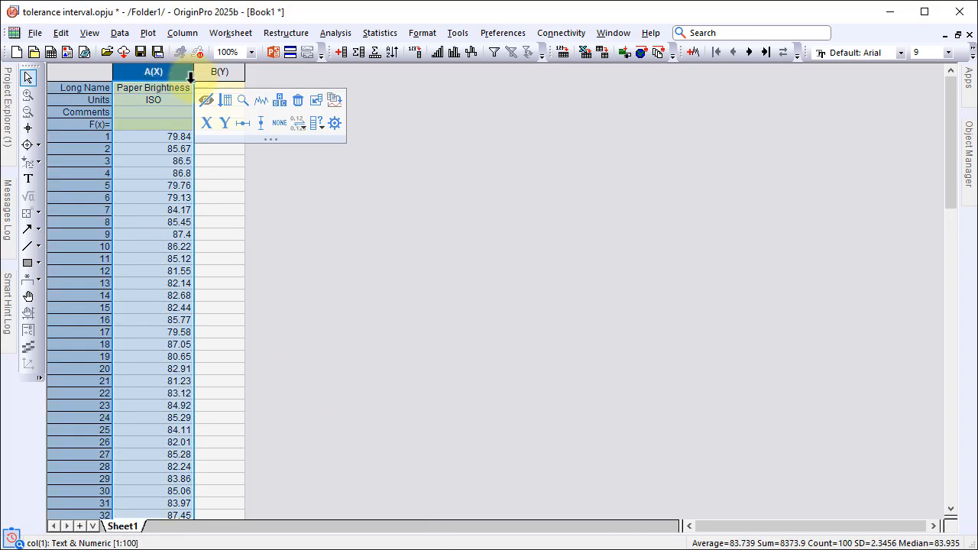
left_click(969, 80)
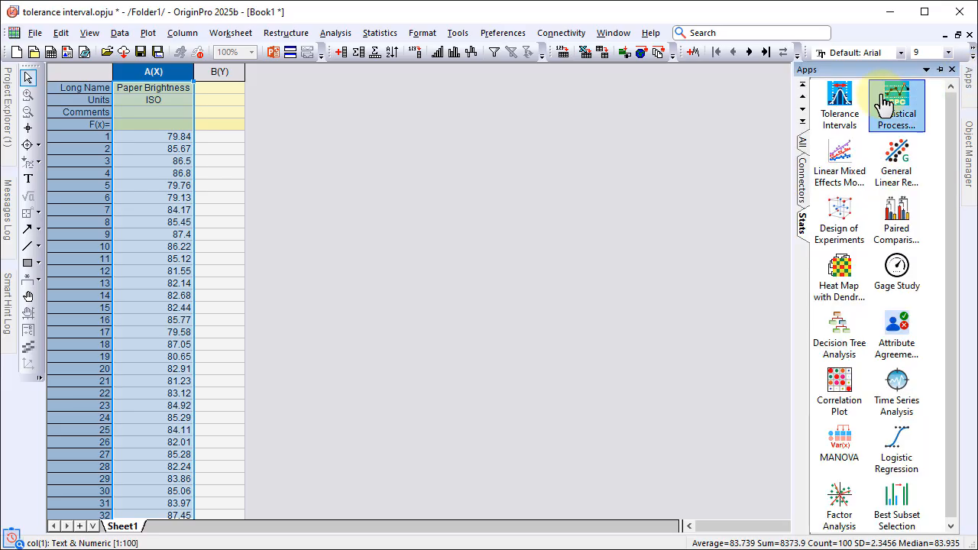
left_click(840, 103)
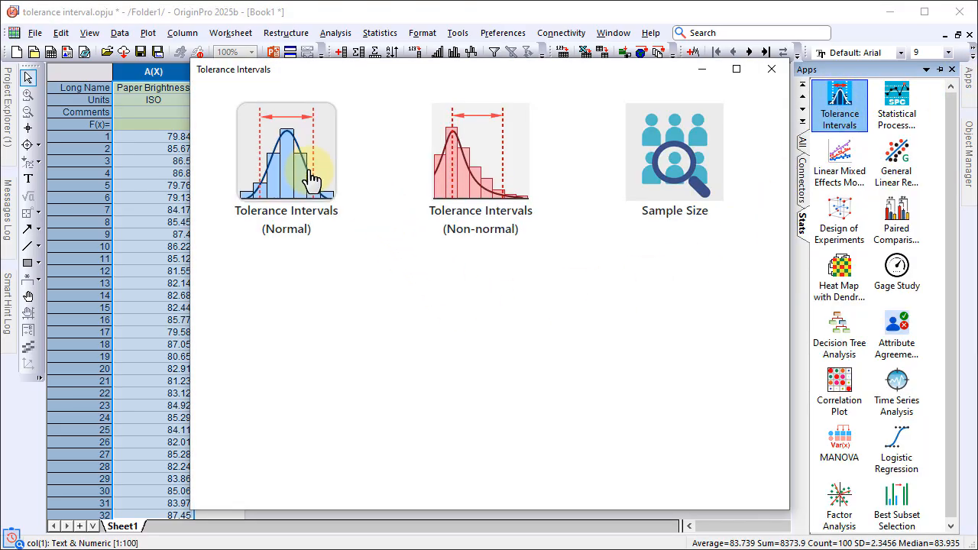
left_click(336, 195)
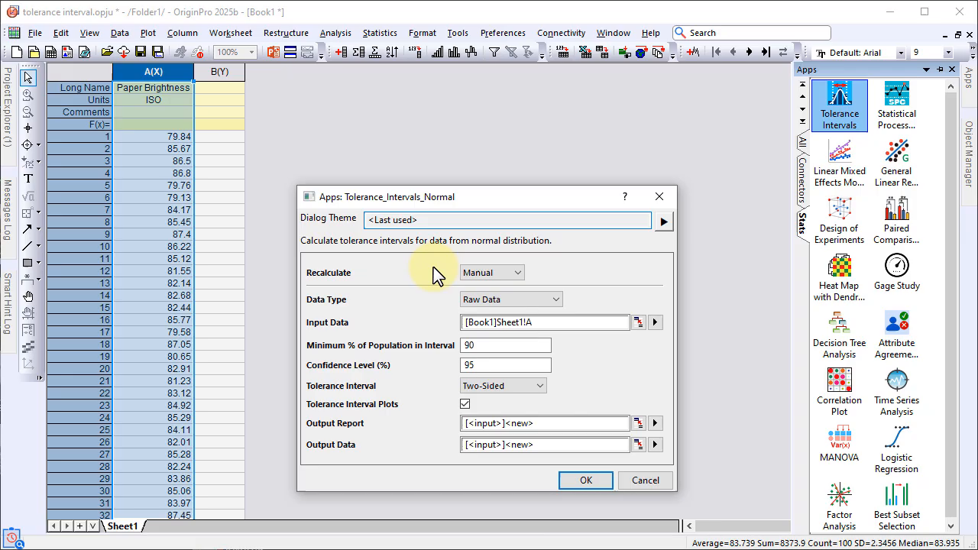
Compute the two-sided normal tolerance interval with 90% minimum population and 95% confidence, and view the report's tolerance interval plots
double_click(498, 348)
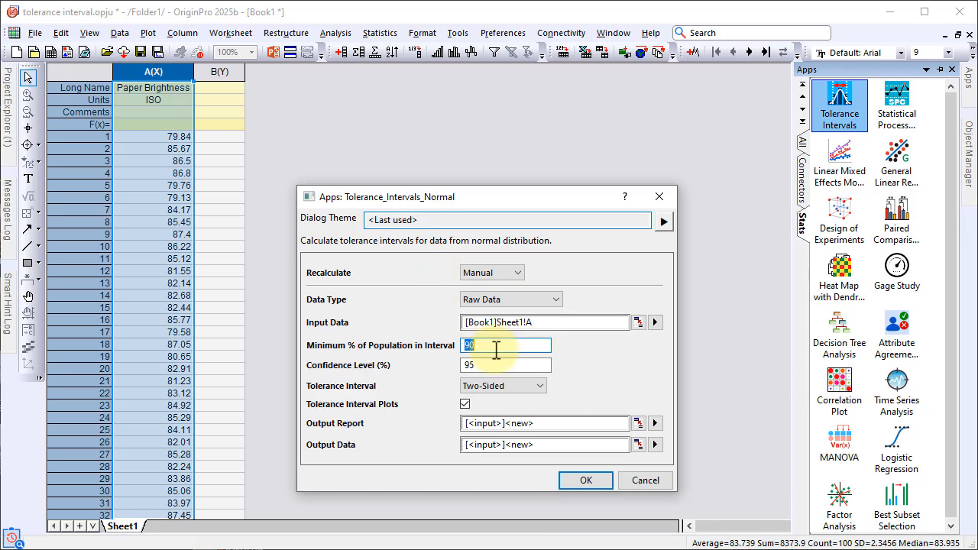
double_click(497, 365)
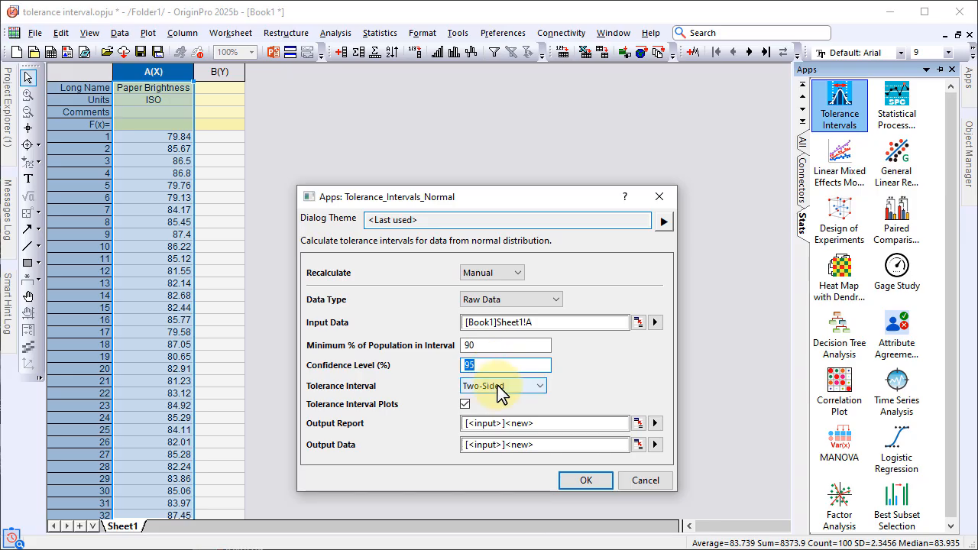
left_click(582, 480)
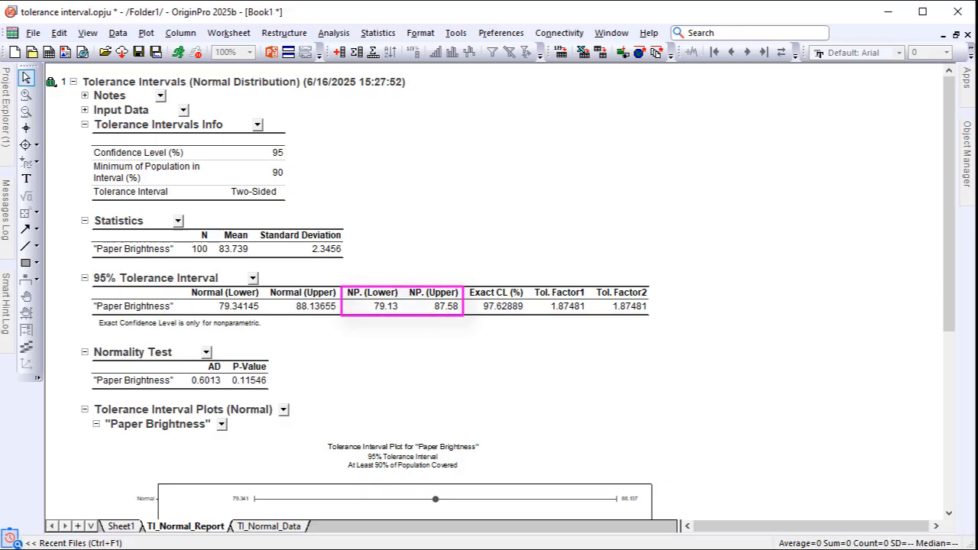
scroll(489, 290, "down", 8)
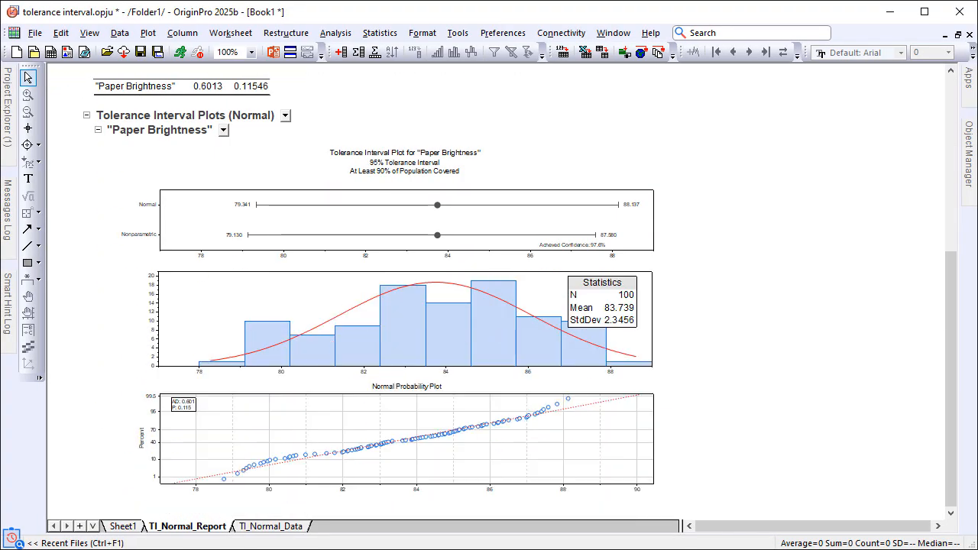